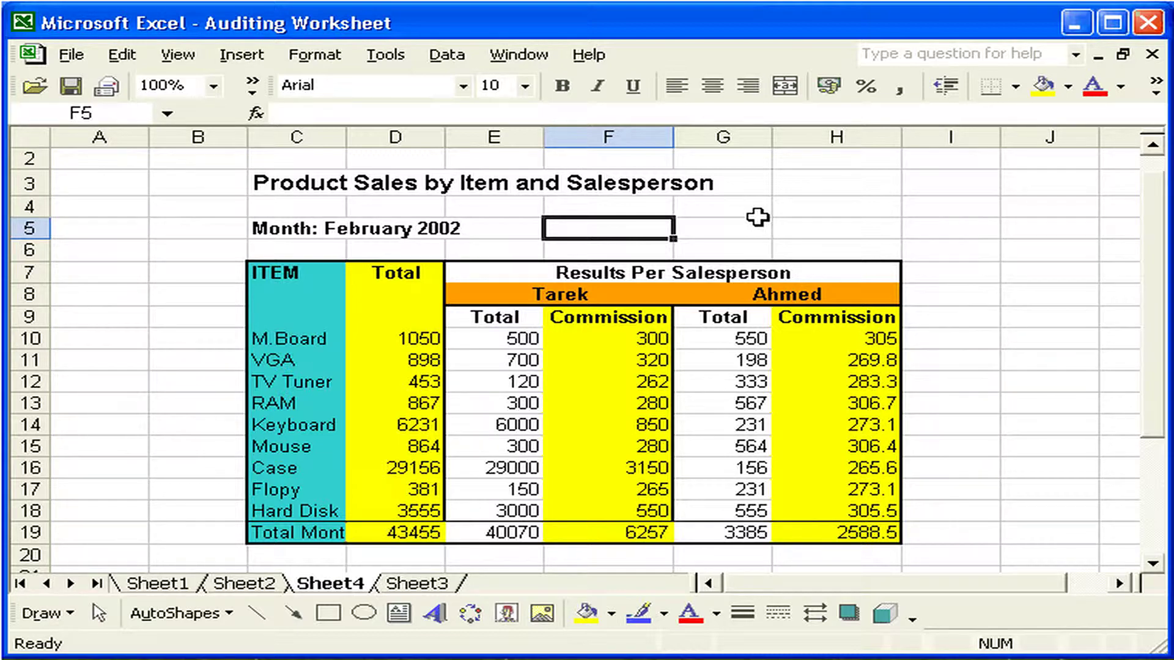
Open the File menu for the Auditing Worksheet workbook.
click(71, 55)
Start a Save As into My Documents and bring up the General Options save settings.
click(136, 200)
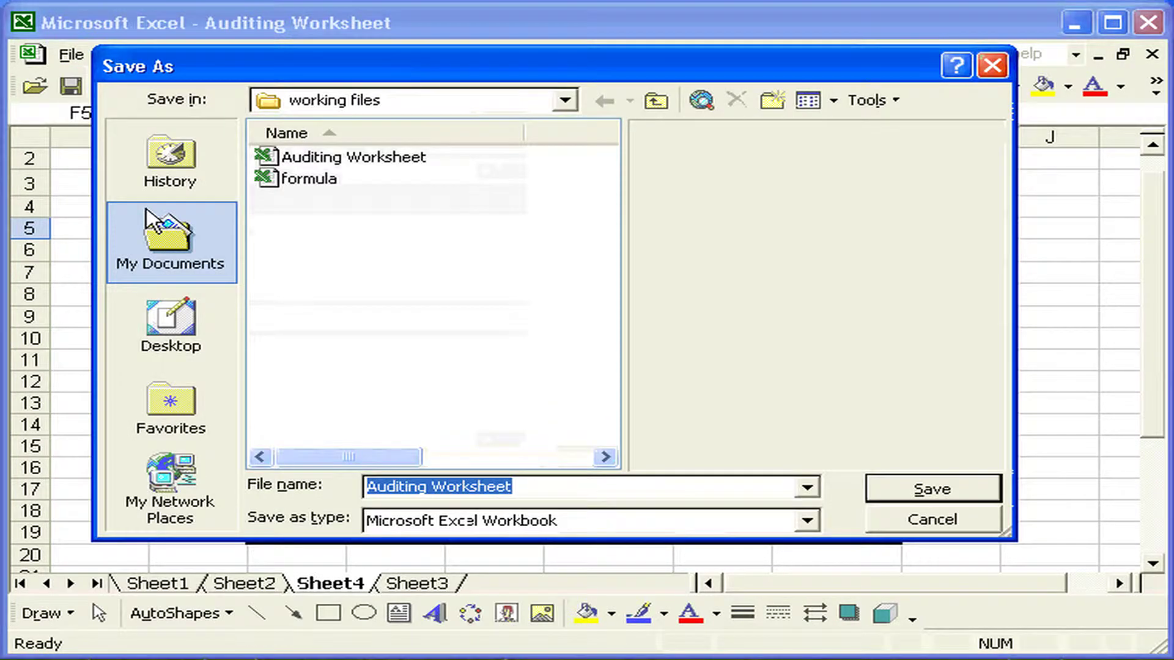
click(147, 211)
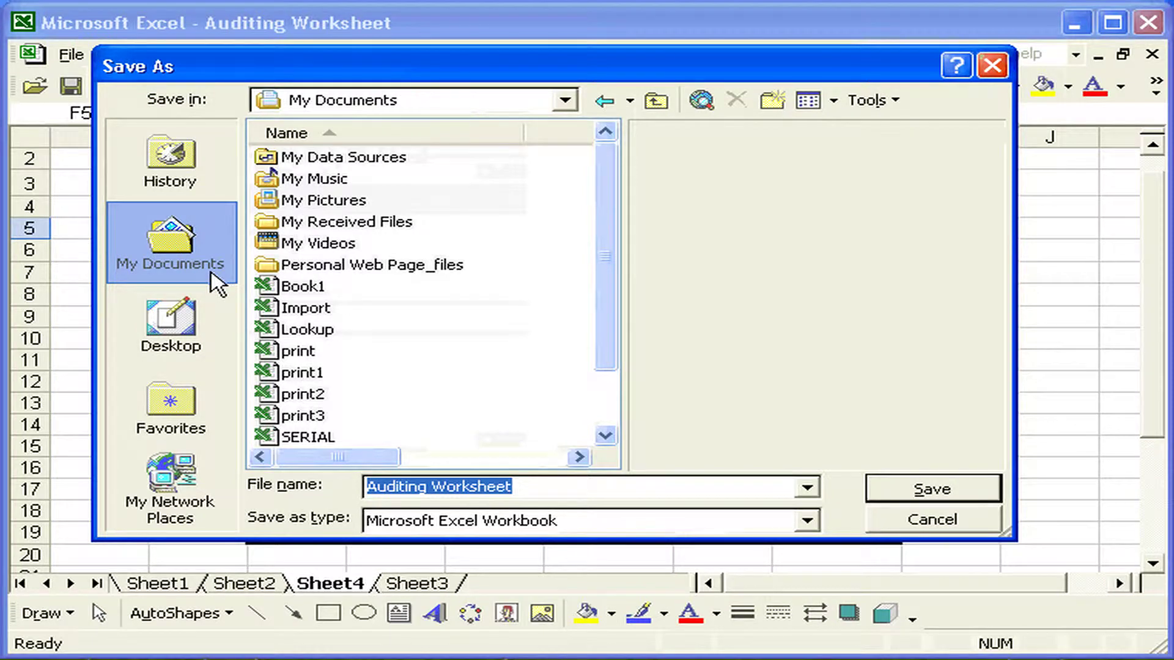
click(869, 100)
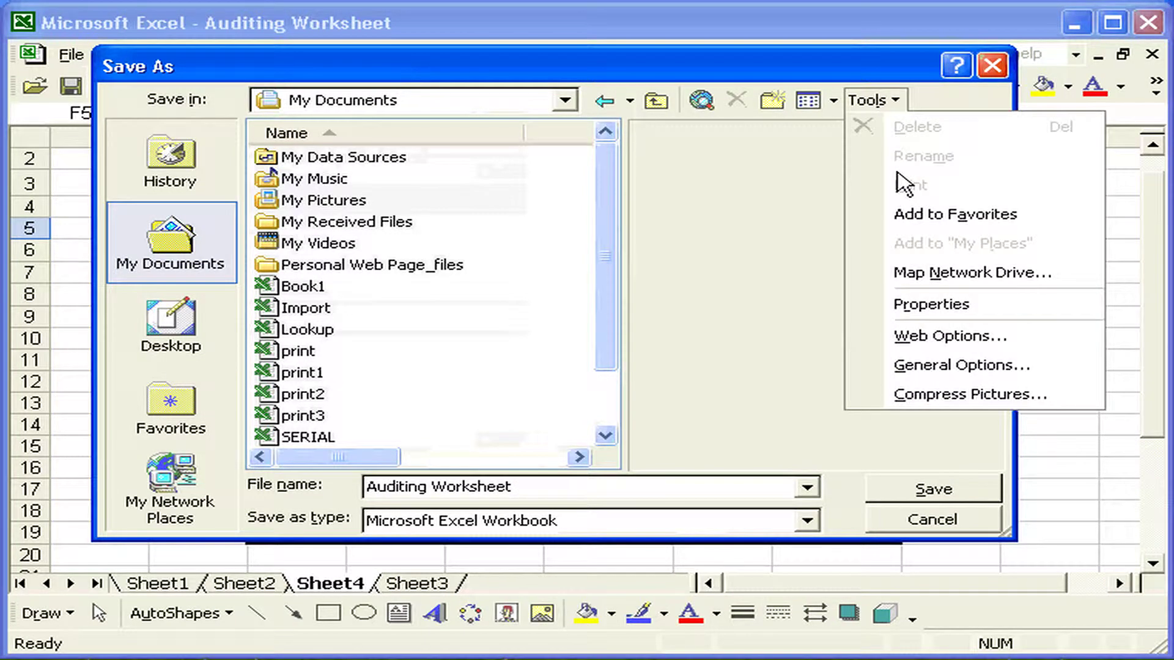
click(944, 365)
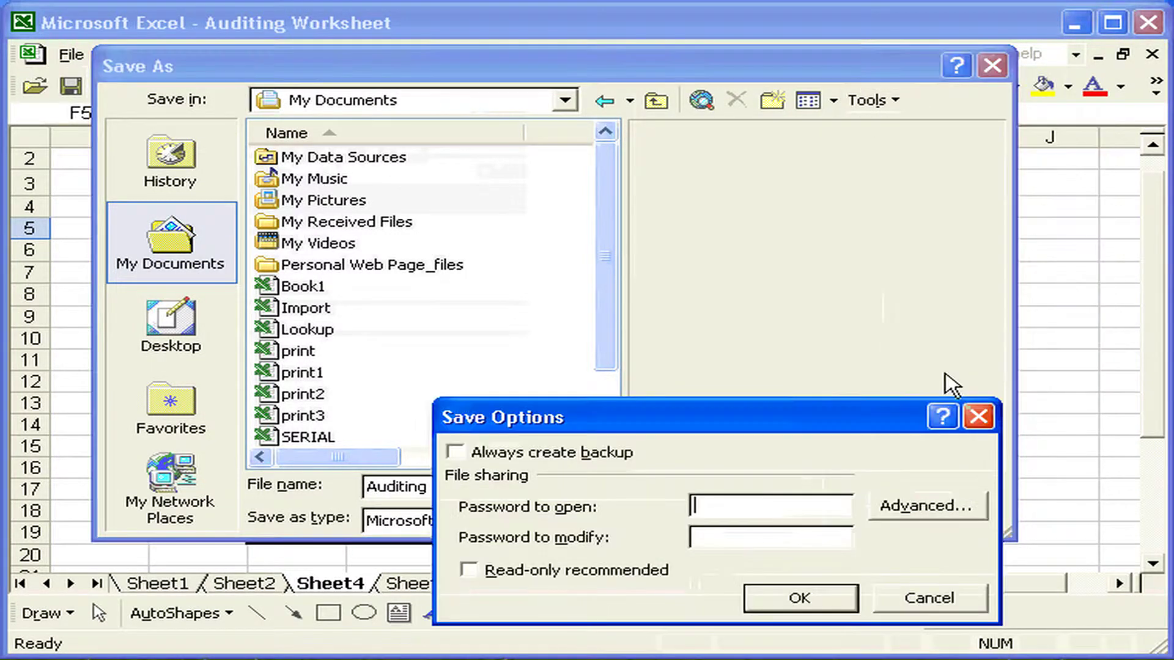
Turn on Always create backup and set a password to open and a password to modify.
click(467, 455)
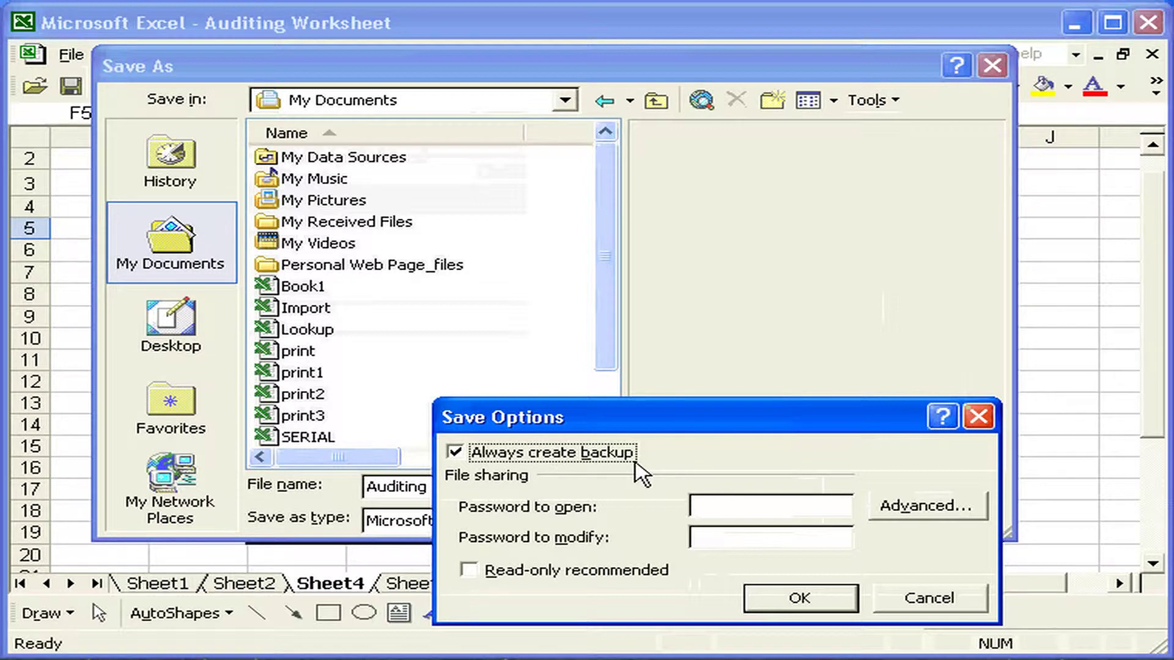
click(716, 508)
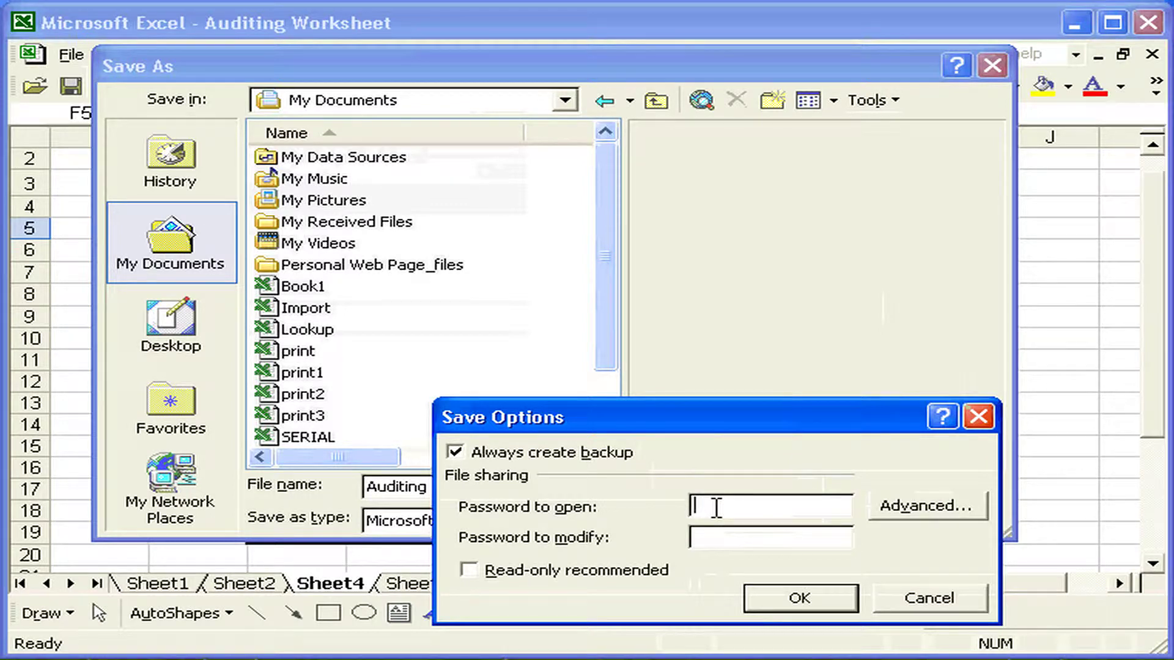
text(***)
click(779, 599)
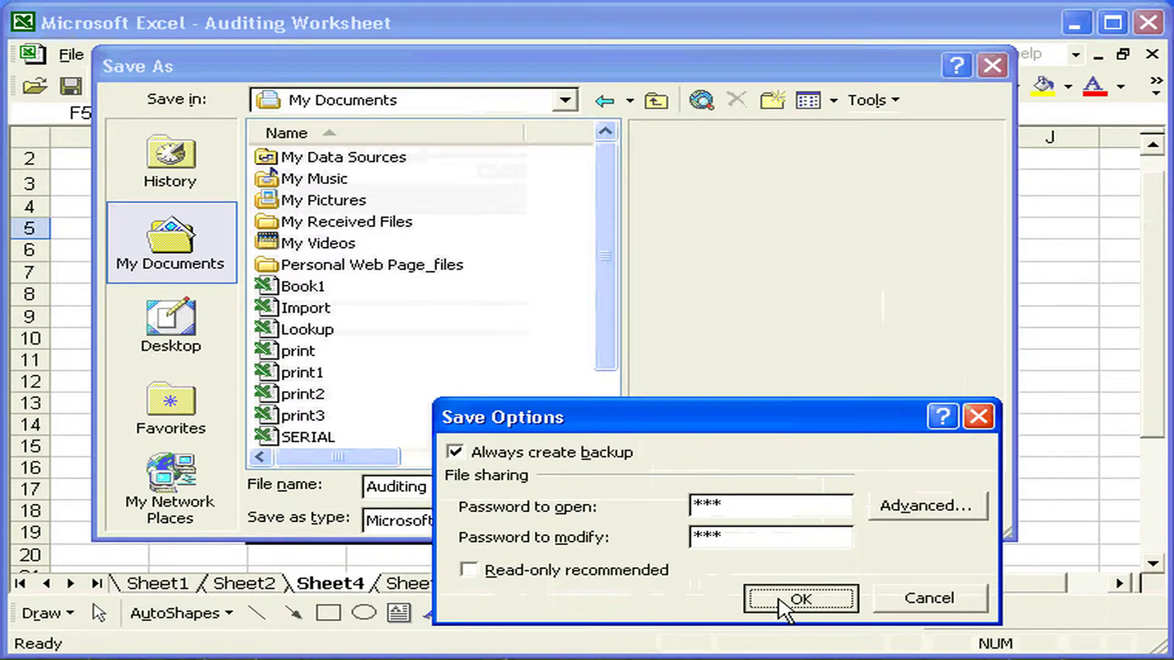
click(779, 600)
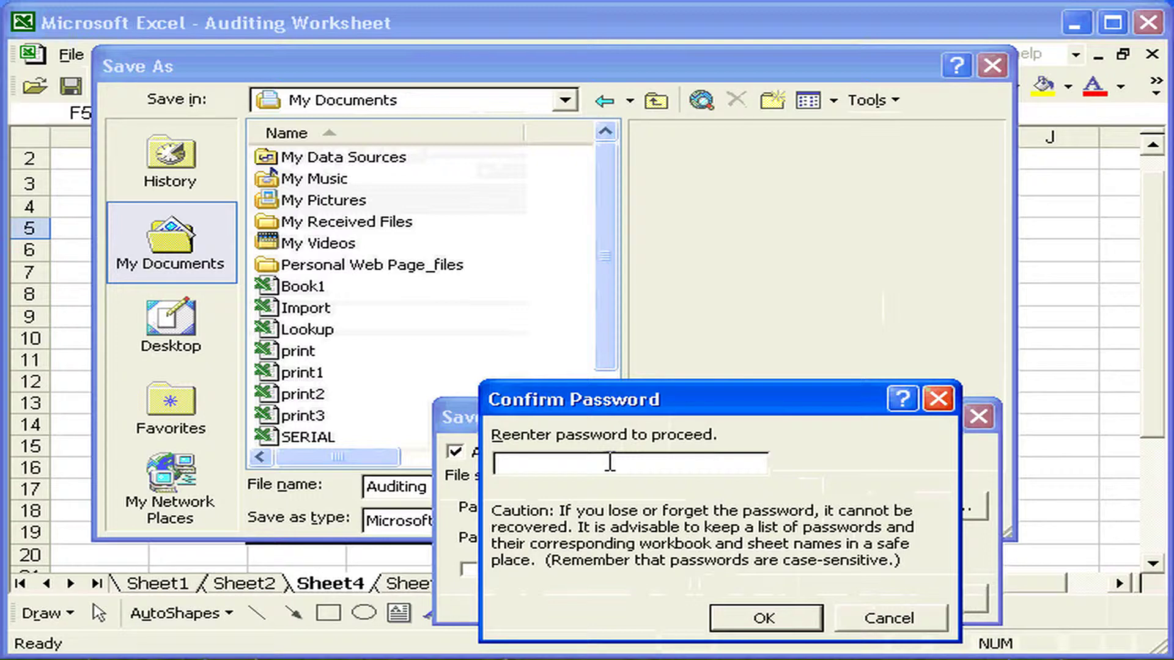
Re-enter the open and modify passwords in the Confirm Password dialogs.
click(752, 624)
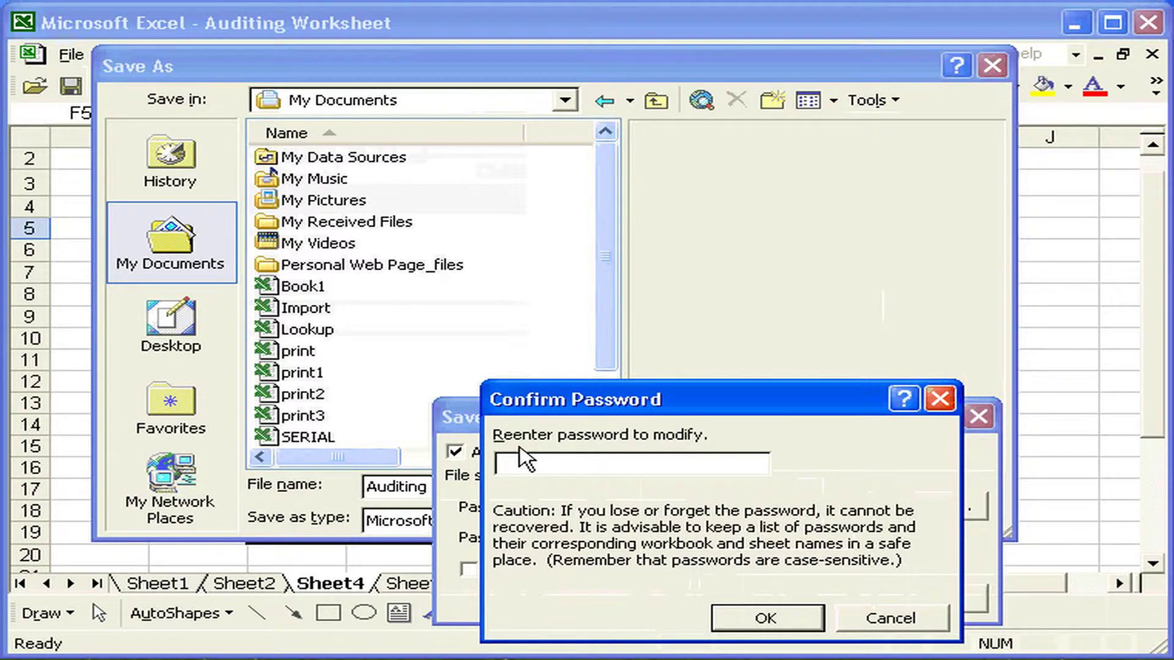
text(***)
click(759, 619)
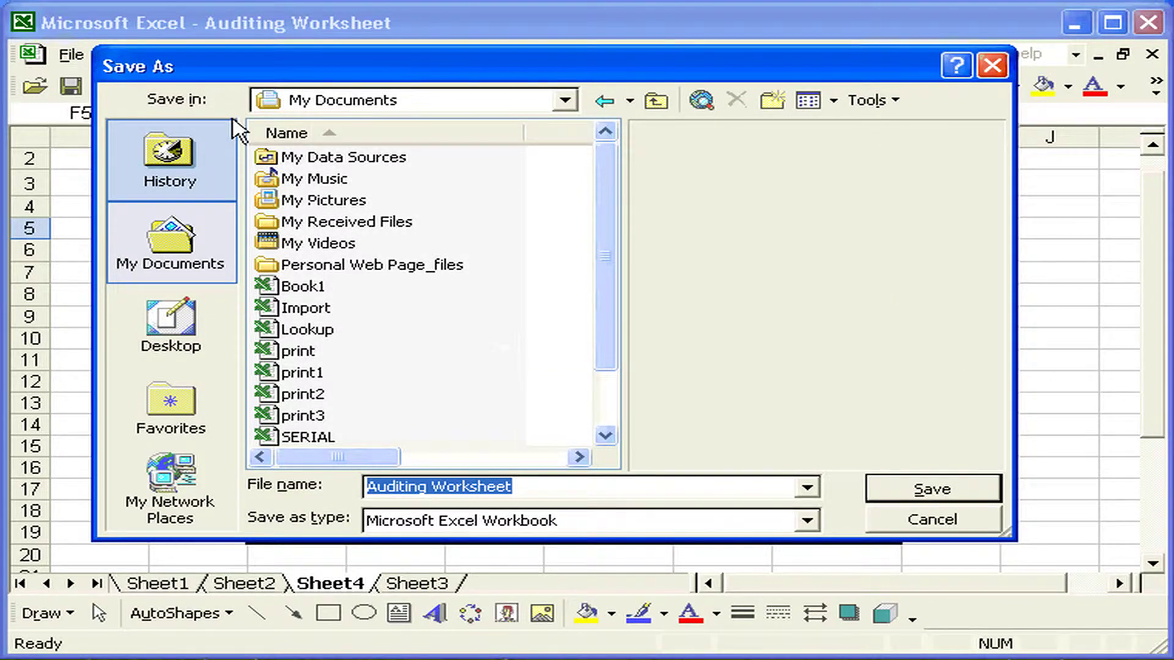
Save the protected Auditing Worksheet, then close the workbook.
click(927, 492)
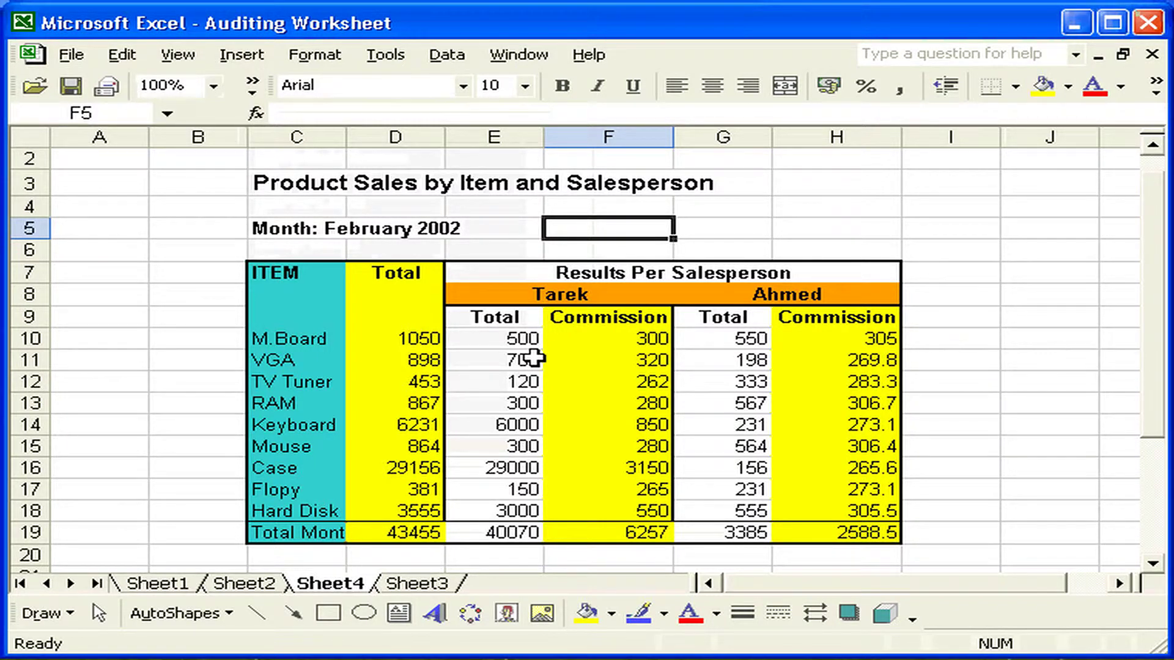
click(71, 55)
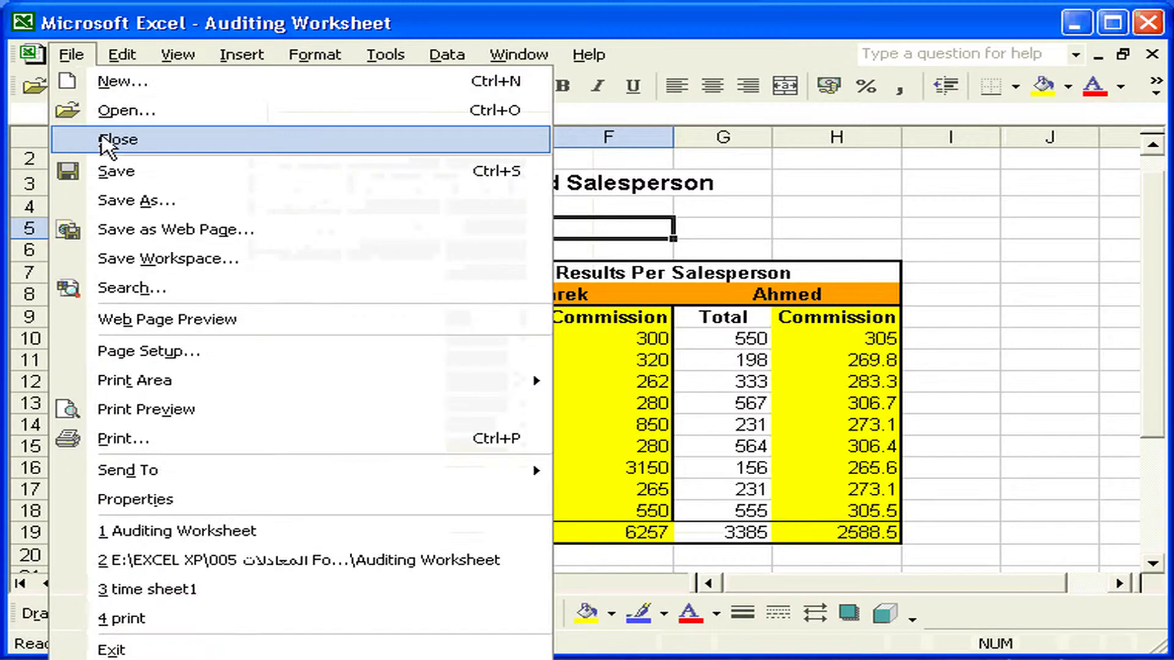
click(109, 141)
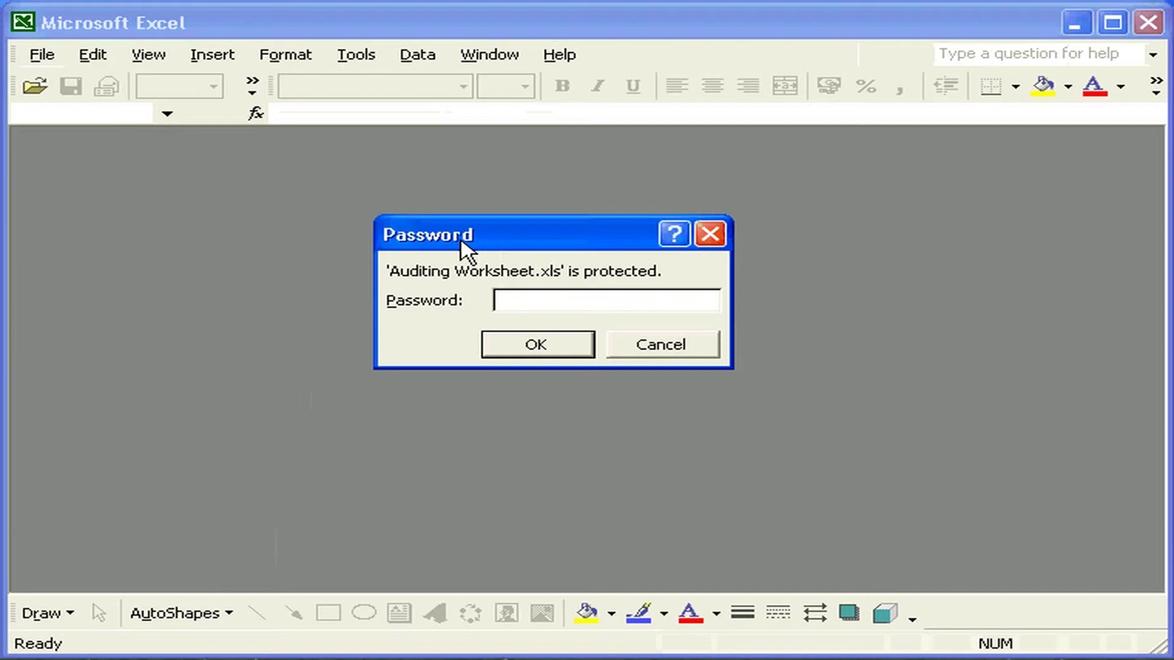
Enter the open password for 'Auditing Worksheet.xls' and submit it.
key(Return)
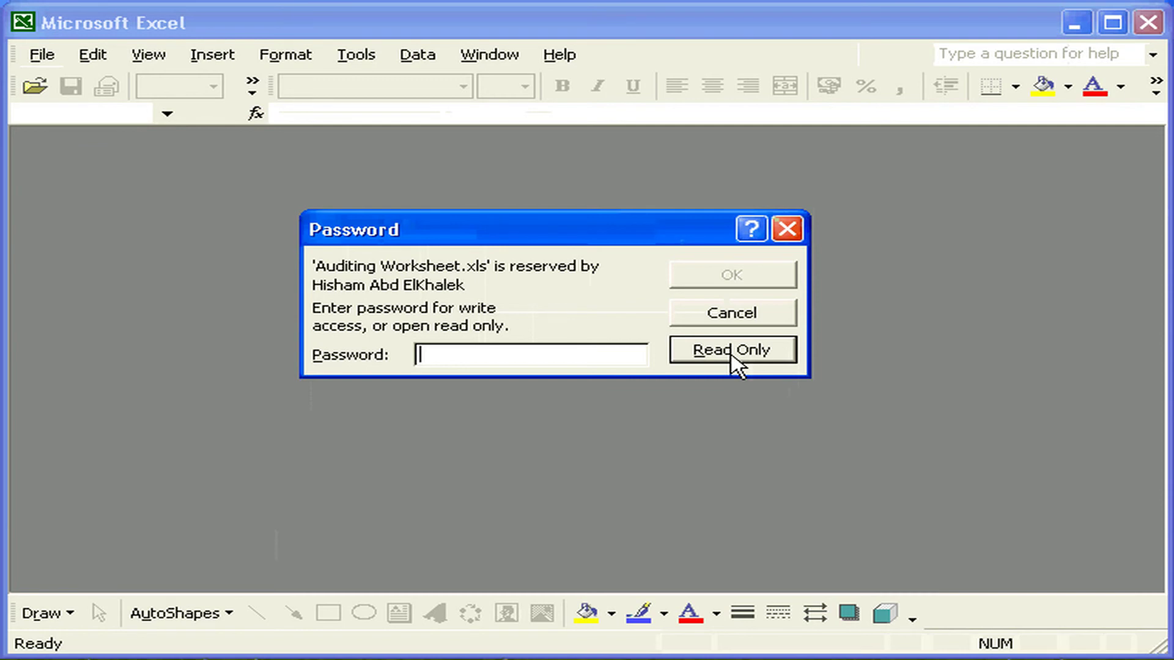
Open the workbook read-only and change cell G11's VGA total from 198 to 555.
click(731, 353)
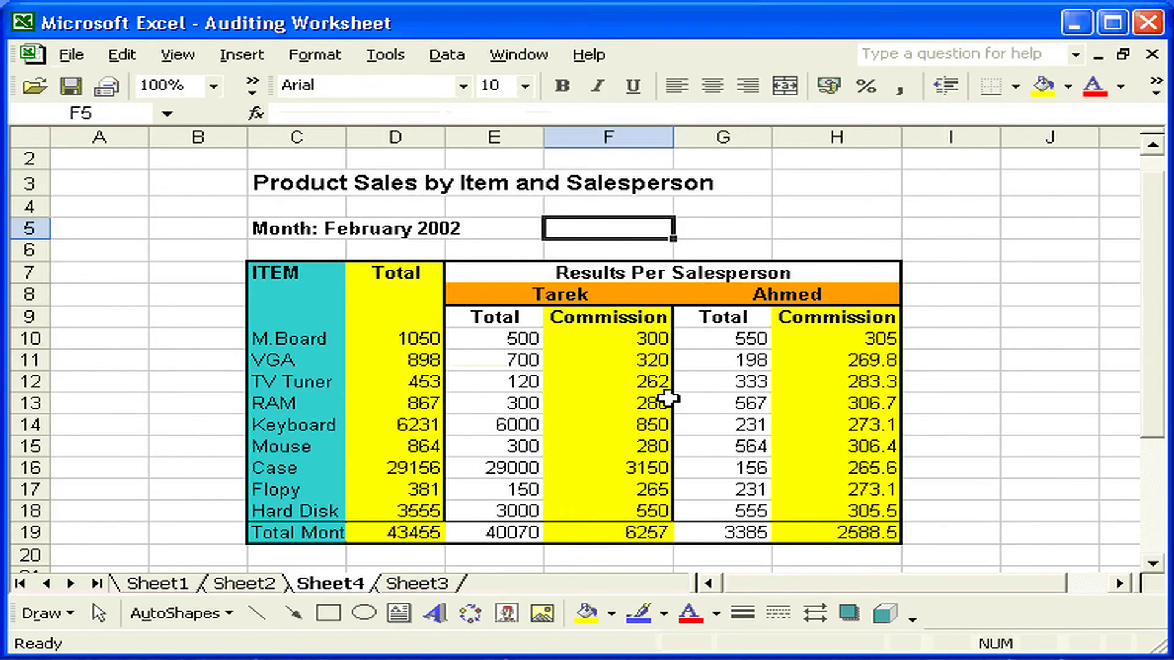
click(730, 362)
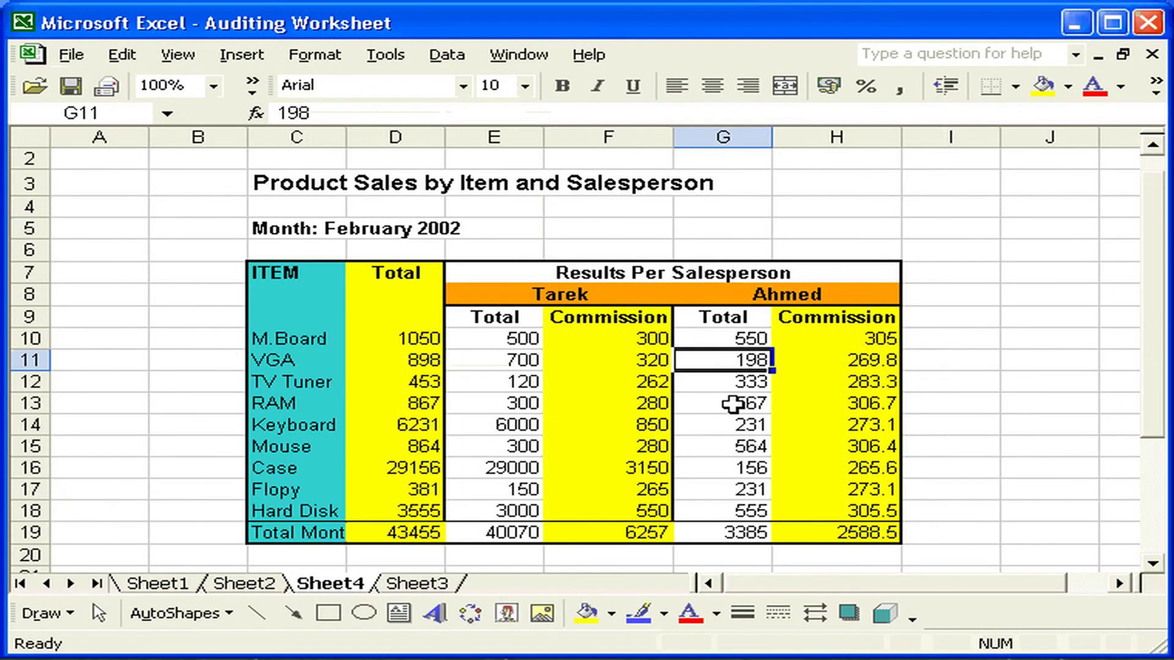
text(55)
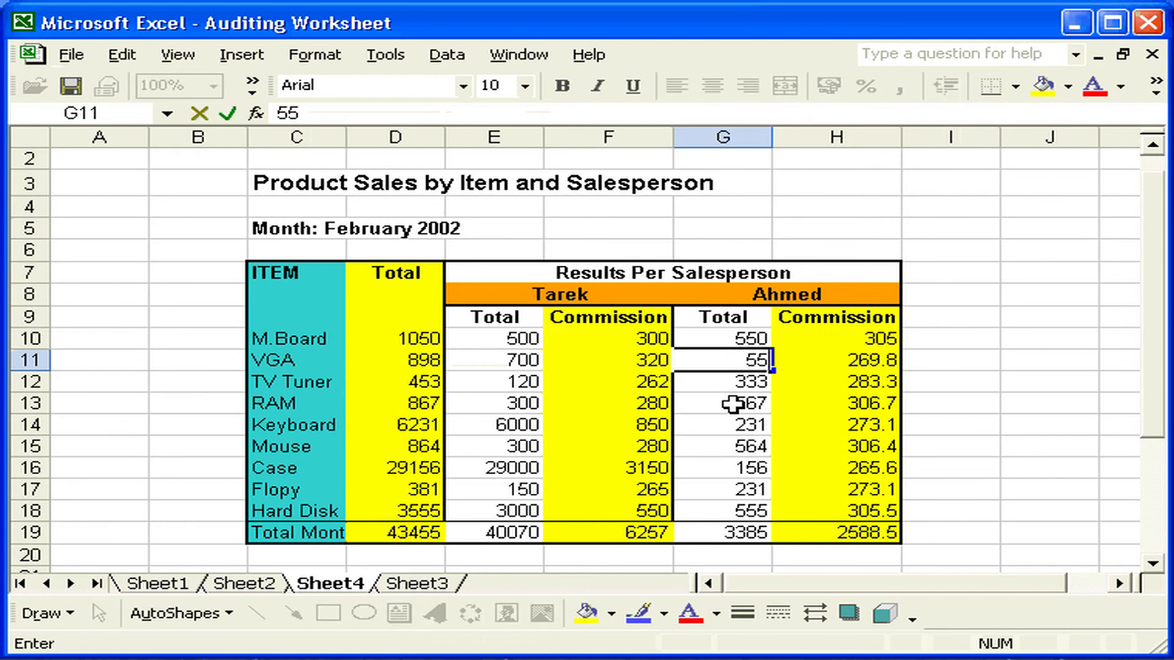
text(5)
key(Return)
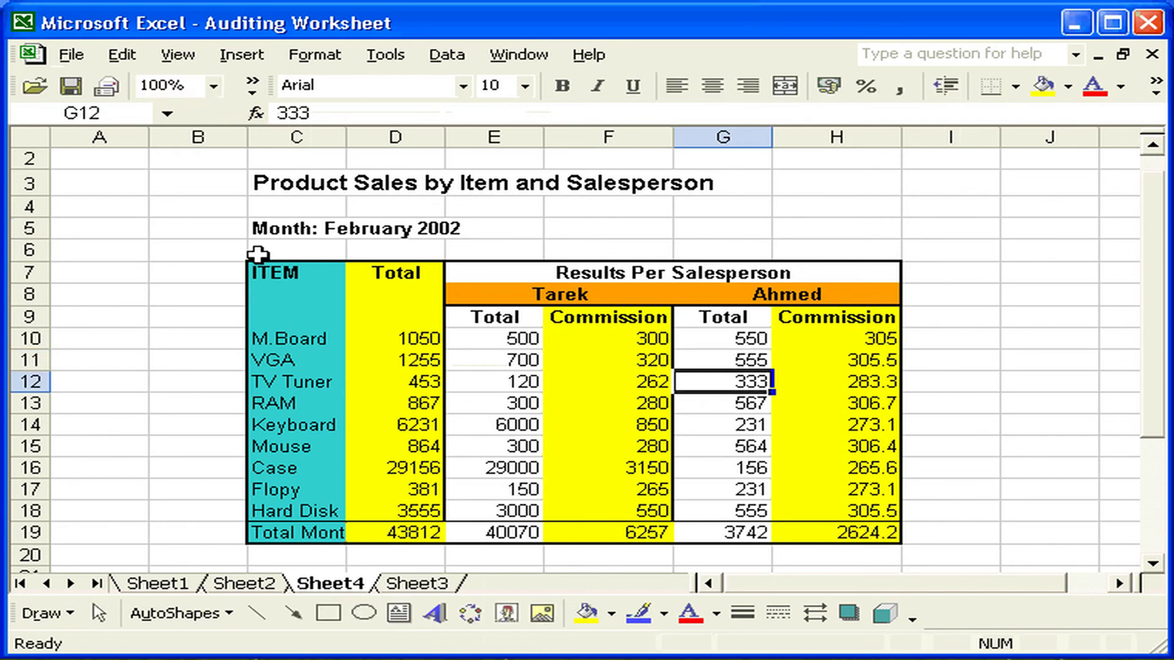